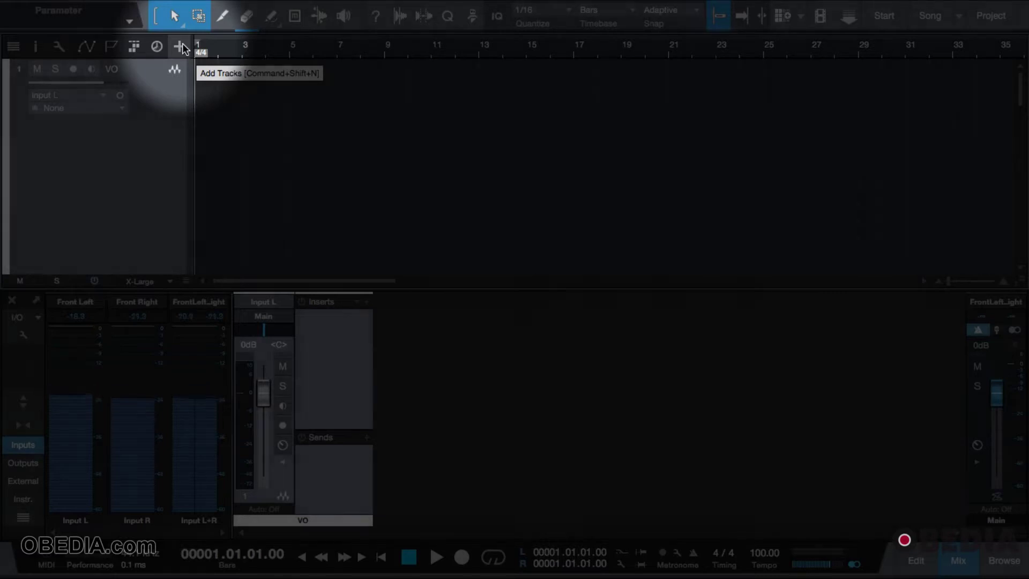
# Step: Set the Add Tracks dialog to a count of 35, keeping Audio as the track type
pyautogui.click(180, 46)
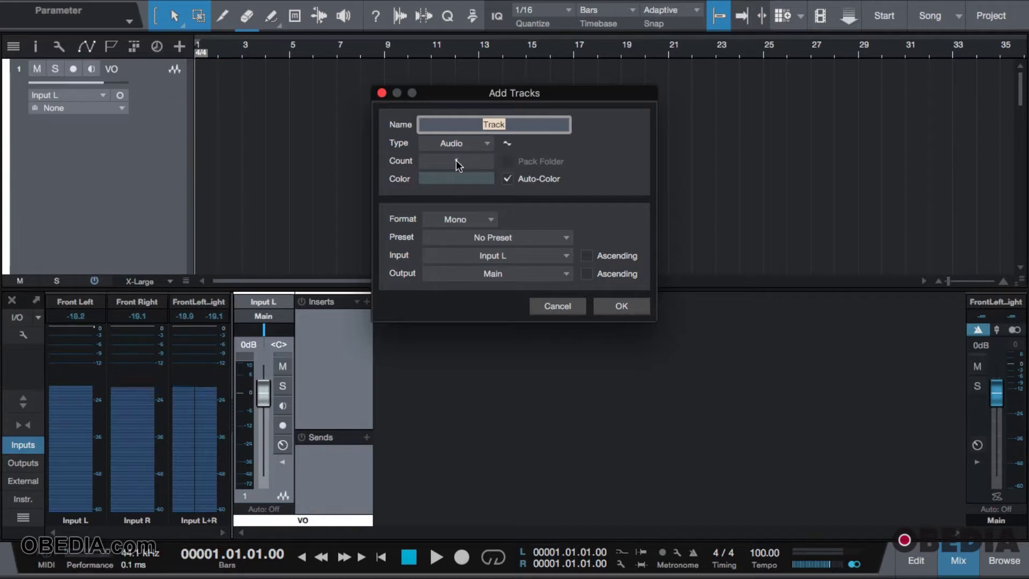
pyautogui.moveTo(455, 159)
pyautogui.mouseDown()
pyautogui.moveTo(458, 116)
pyautogui.moveTo(457, 151)
pyautogui.moveTo(454, 122)
pyautogui.moveTo(456, 142)
pyautogui.mouseUp()
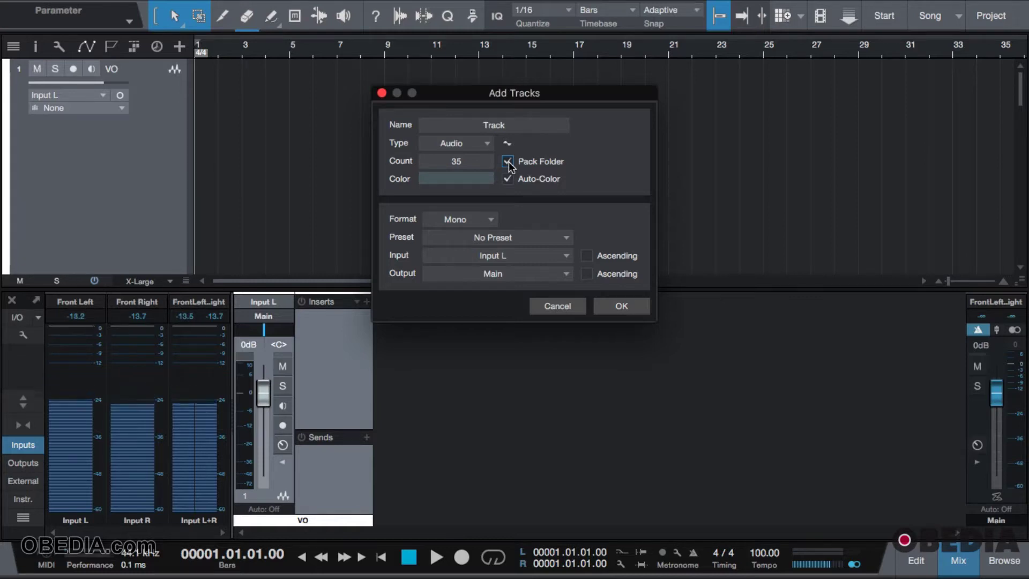
pyautogui.click(453, 143)
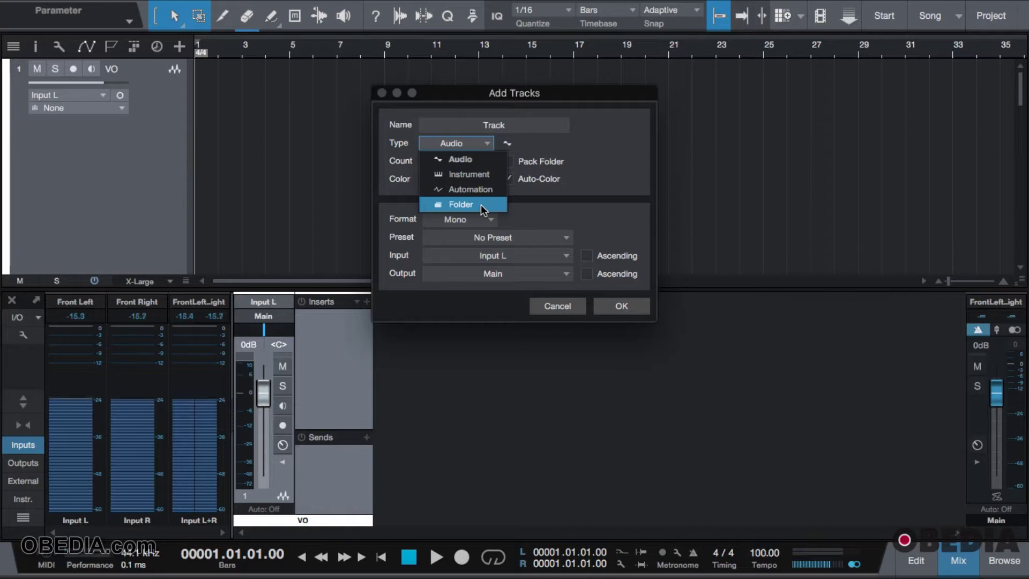
pyautogui.click(519, 209)
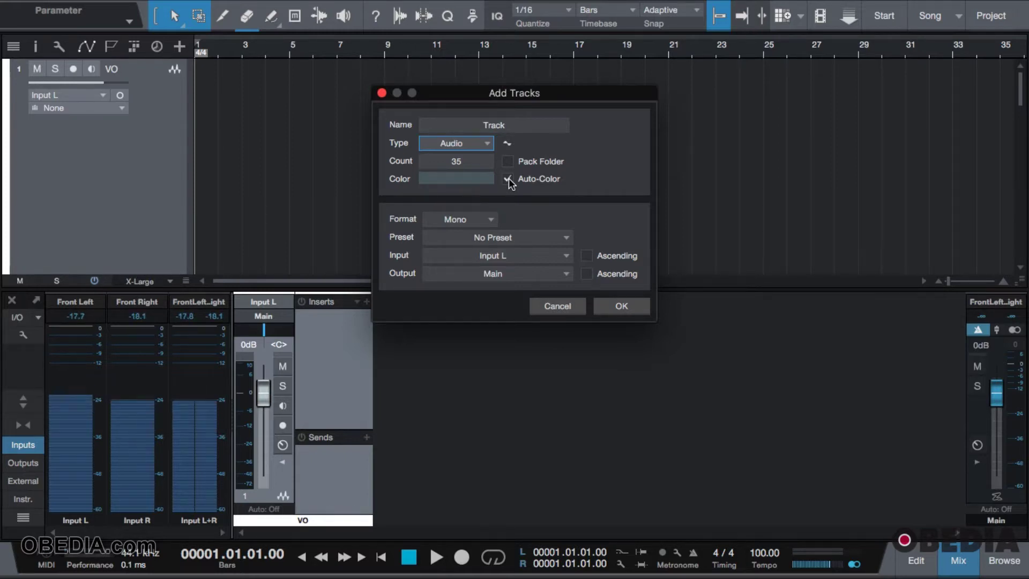
pyautogui.click(432, 220)
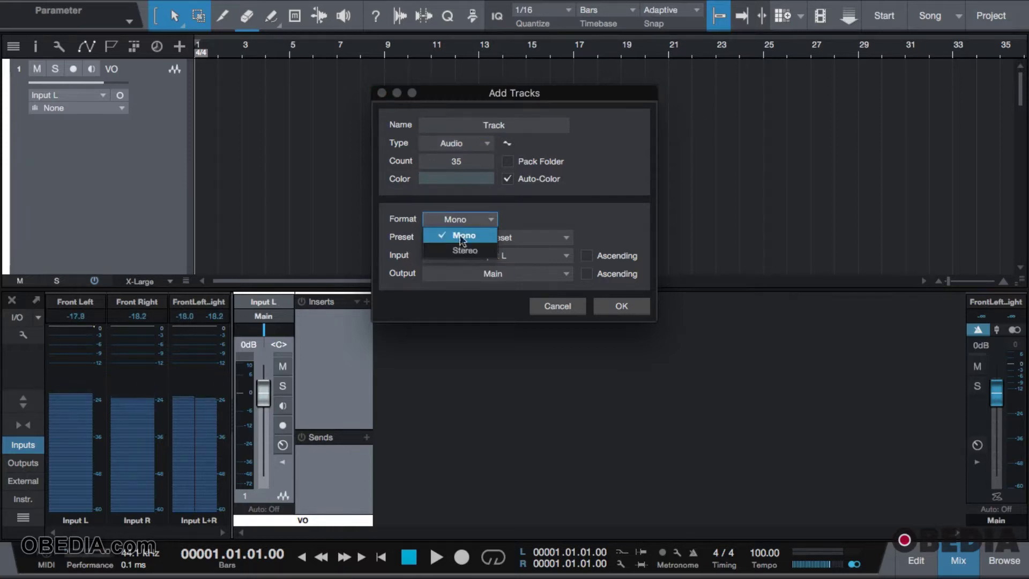
pyautogui.click(532, 216)
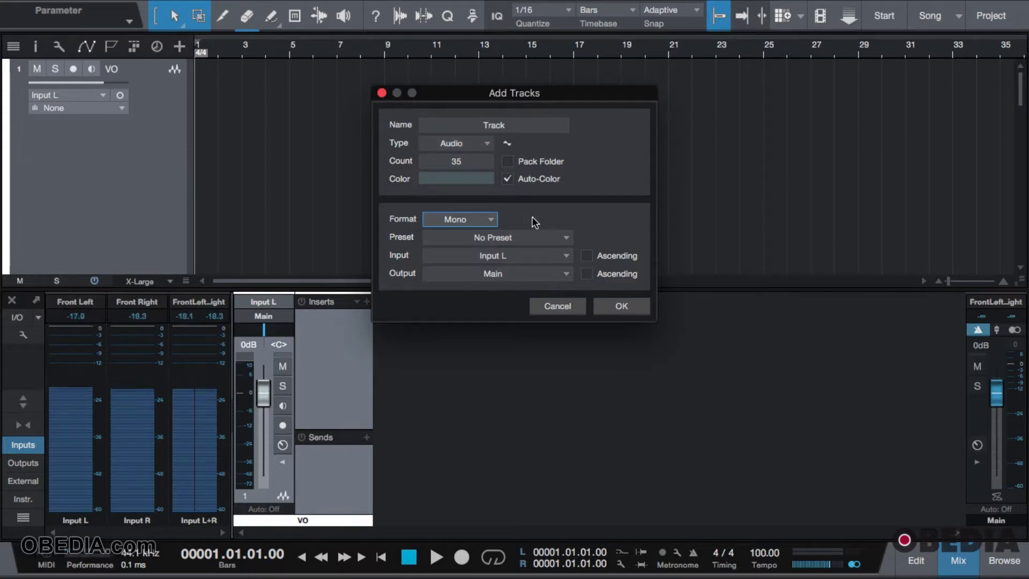
pyautogui.click(519, 236)
pyautogui.click(506, 346)
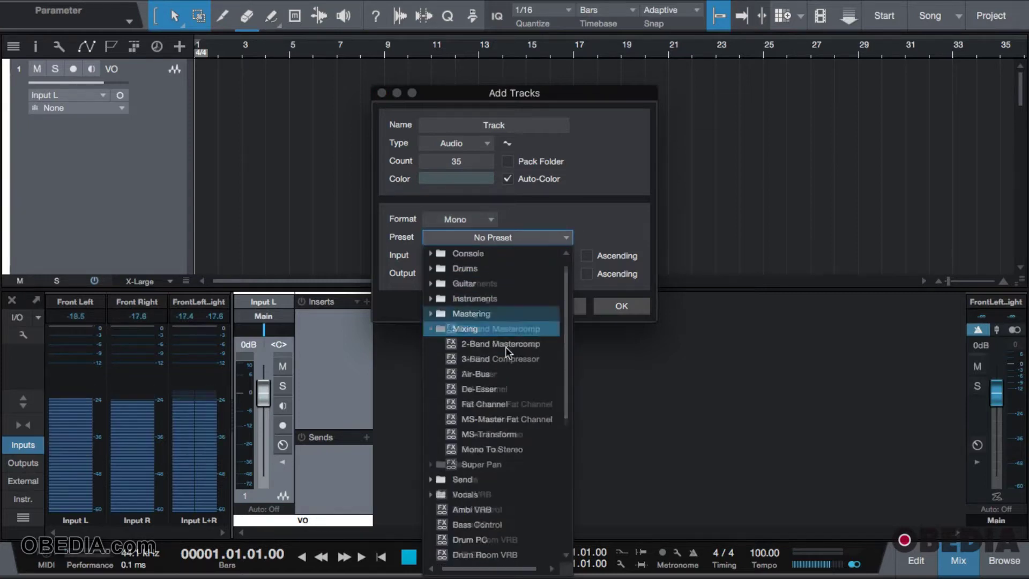
pyautogui.scroll(-7, 507, 370)
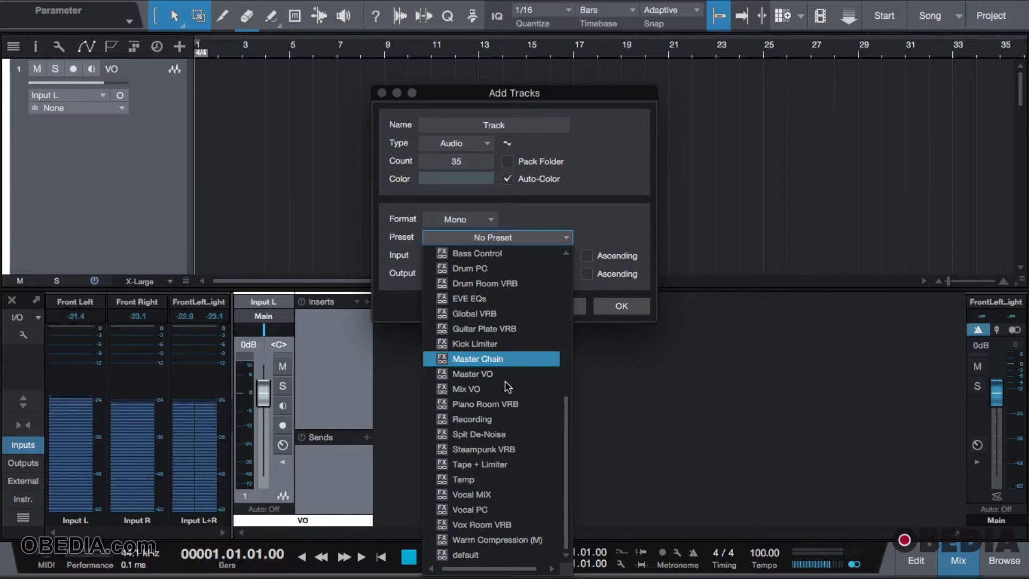
pyautogui.click(603, 226)
pyautogui.click(527, 256)
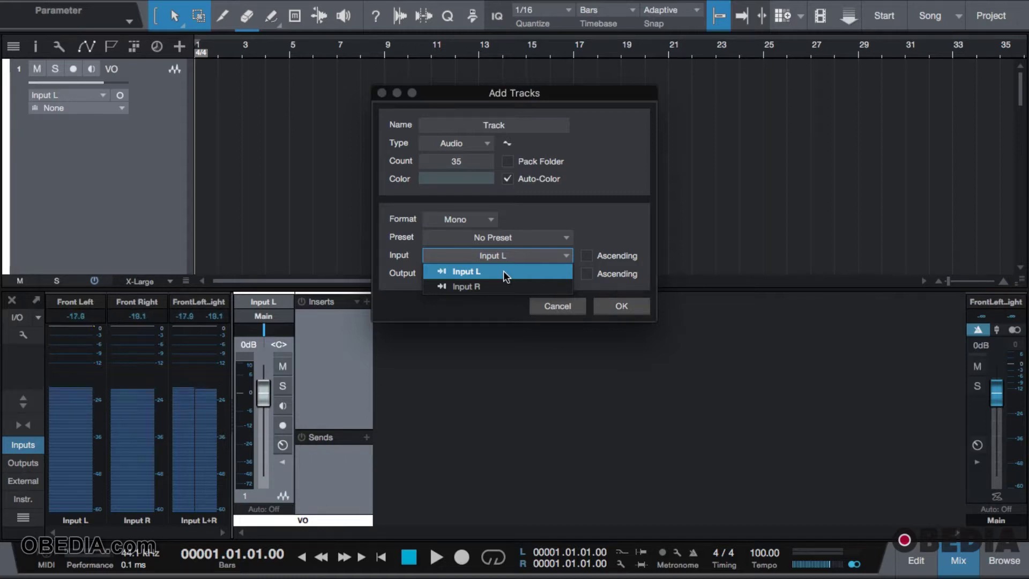
pyautogui.click(506, 269)
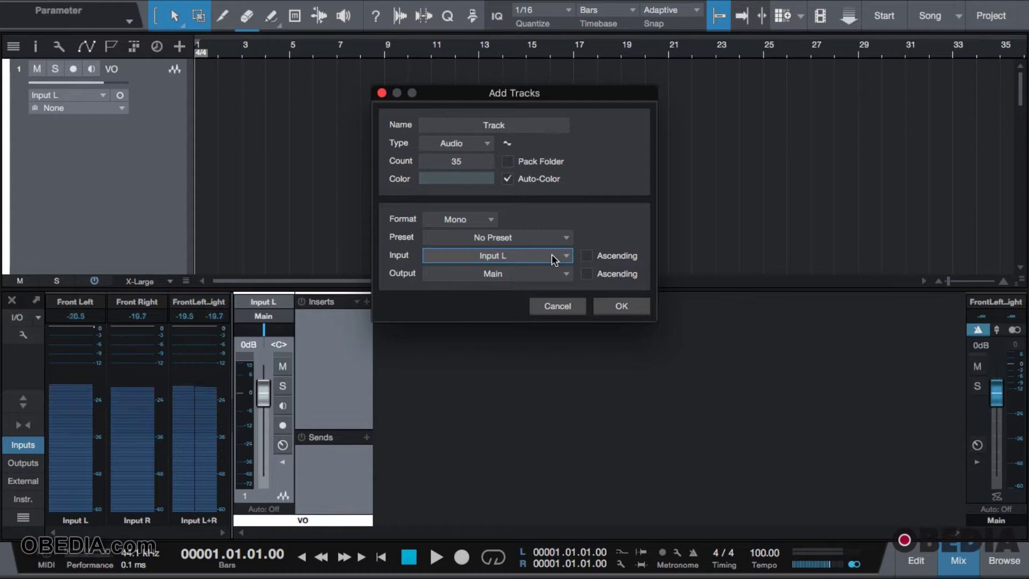
# Step: Tick Ascending inputs, keep Input L, then cancel the Add Tracks dialog without adding tracks
pyautogui.click(585, 257)
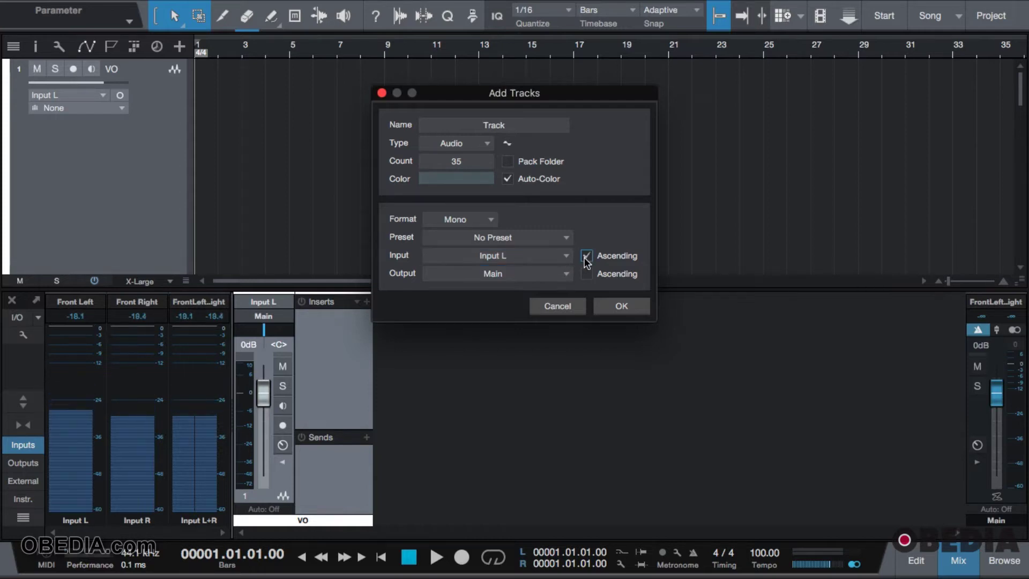
pyautogui.click(555, 256)
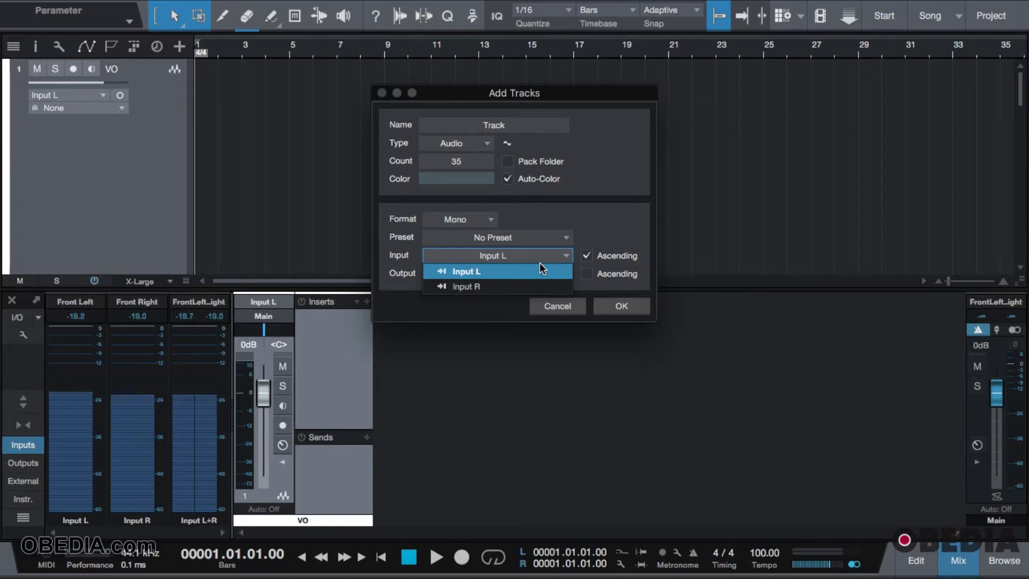
pyautogui.click(540, 265)
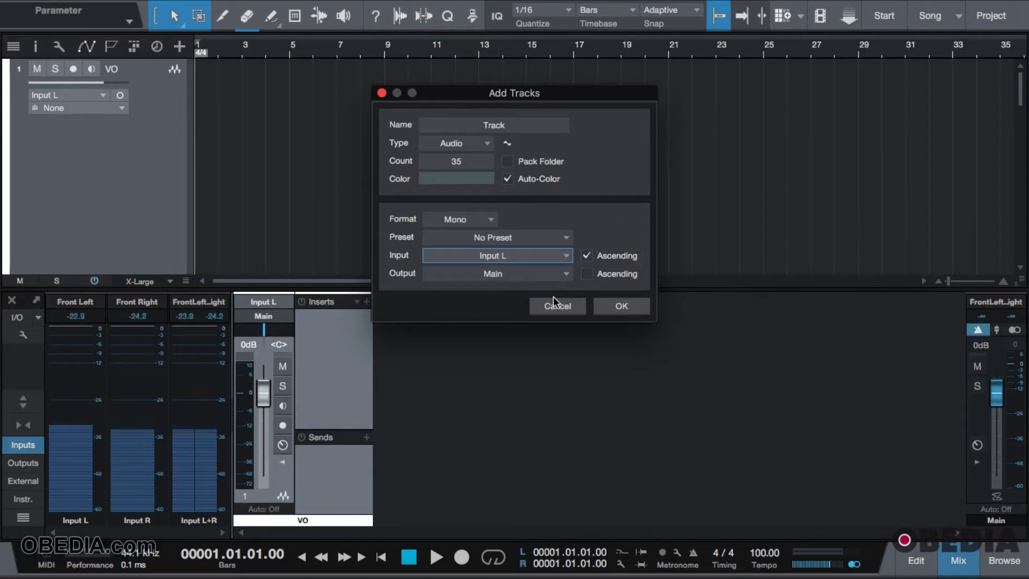
pyautogui.click(555, 306)
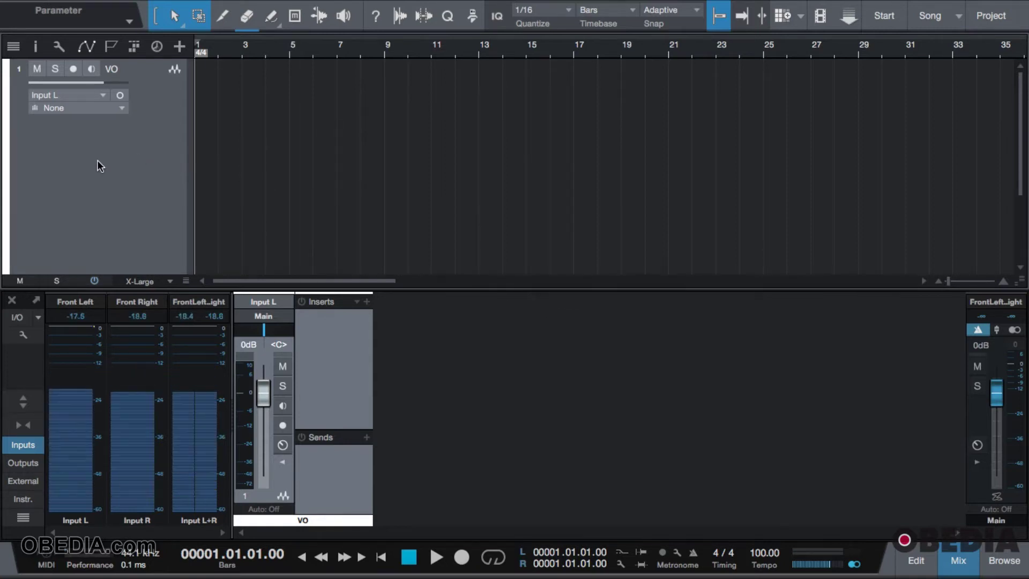
# Step: Change the track height from X-Large to Normal
pyautogui.scroll(-5, 97, 160)
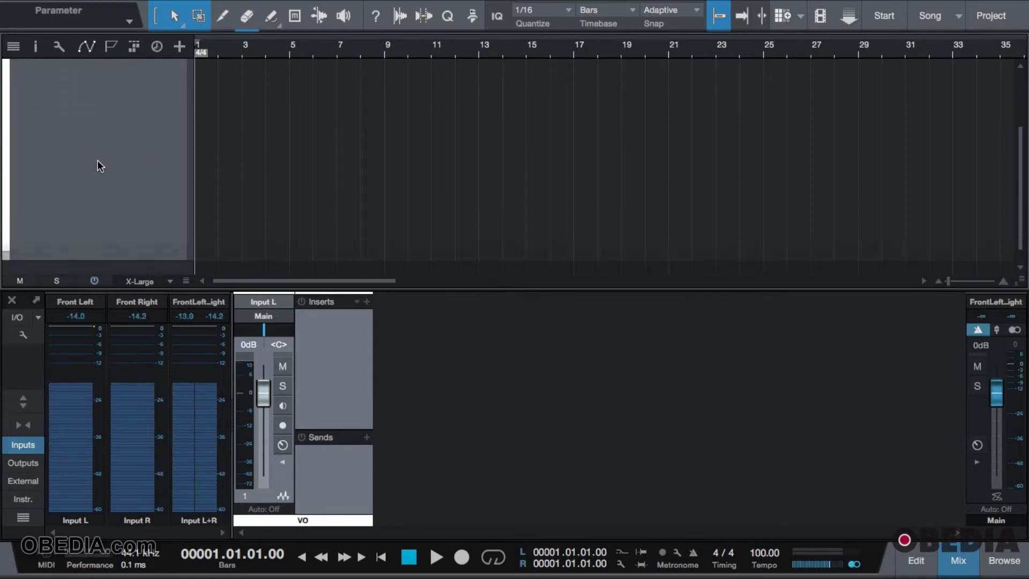
pyautogui.rightClick(140, 261)
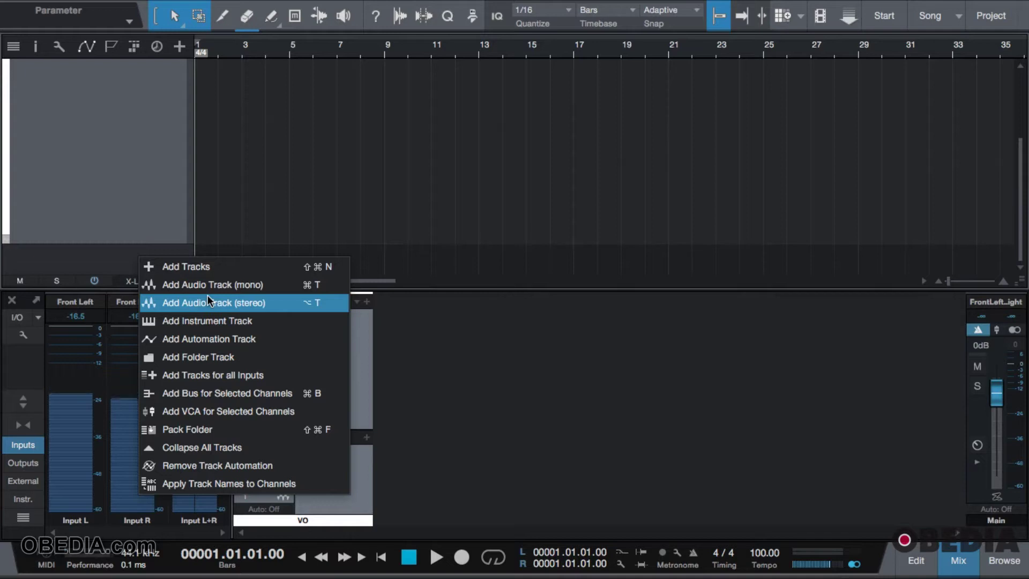
pyautogui.click(262, 205)
pyautogui.click(141, 281)
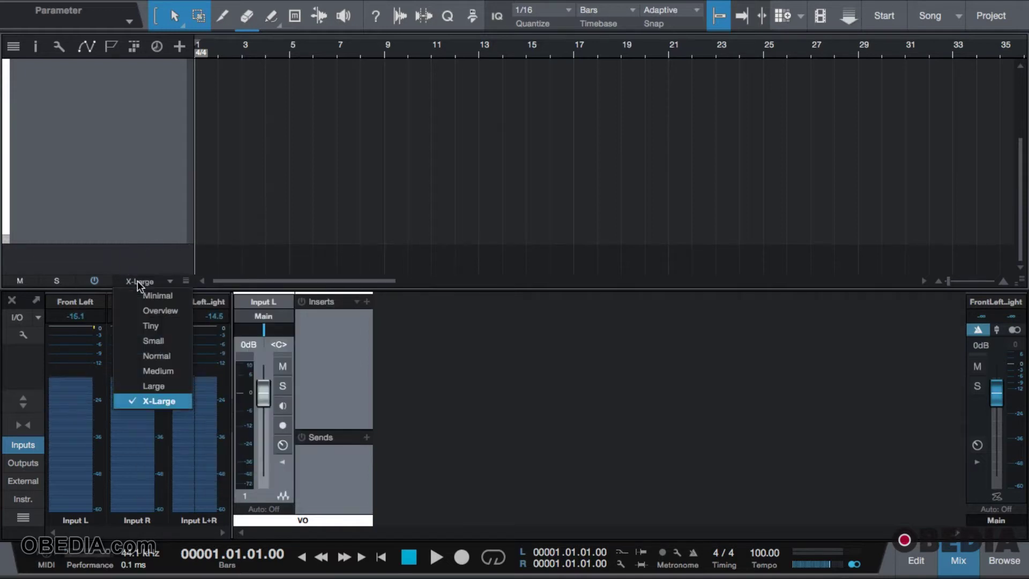
pyautogui.click(153, 356)
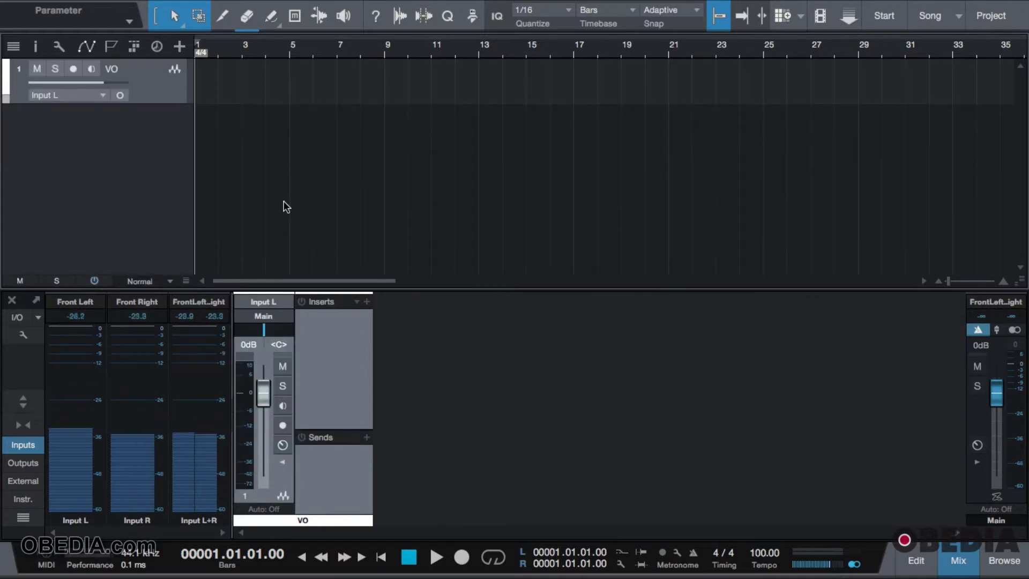
# Step: Try Add Audio Track (mono) and (stereo) from the track list's context menu
pyautogui.rightClick(81, 217)
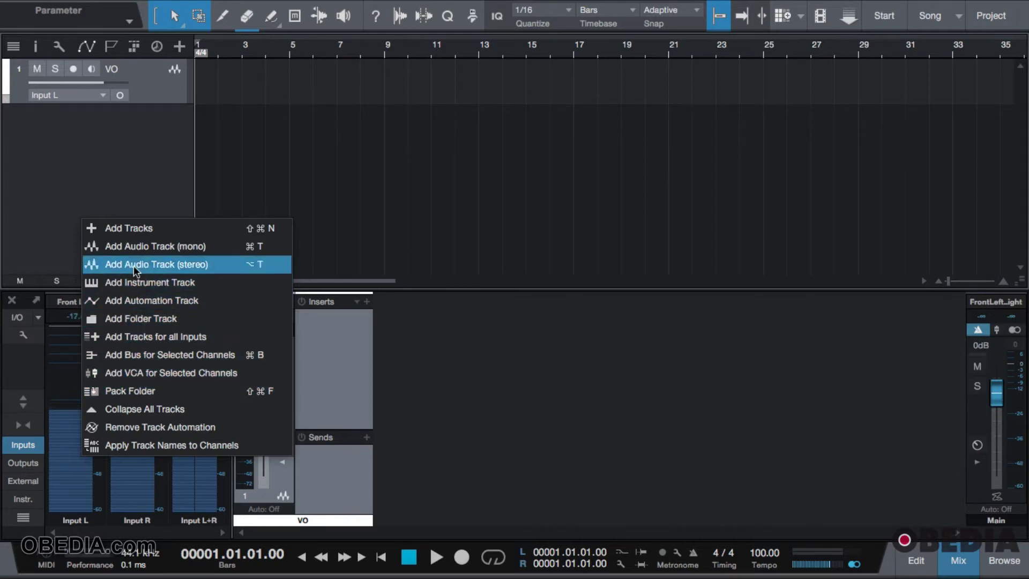
pyautogui.click(140, 245)
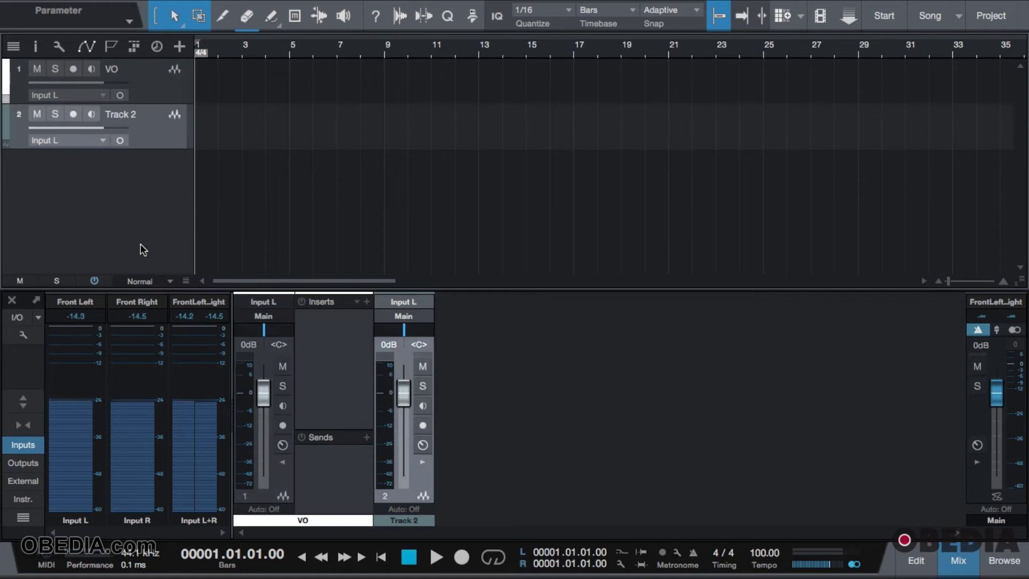
pyautogui.rightClick(143, 249)
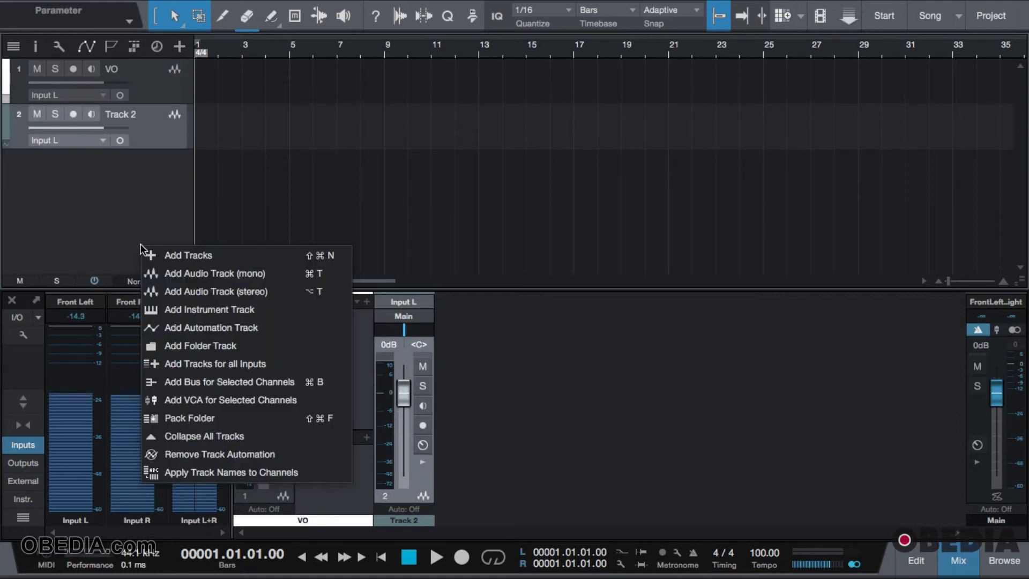
pyautogui.click(162, 283)
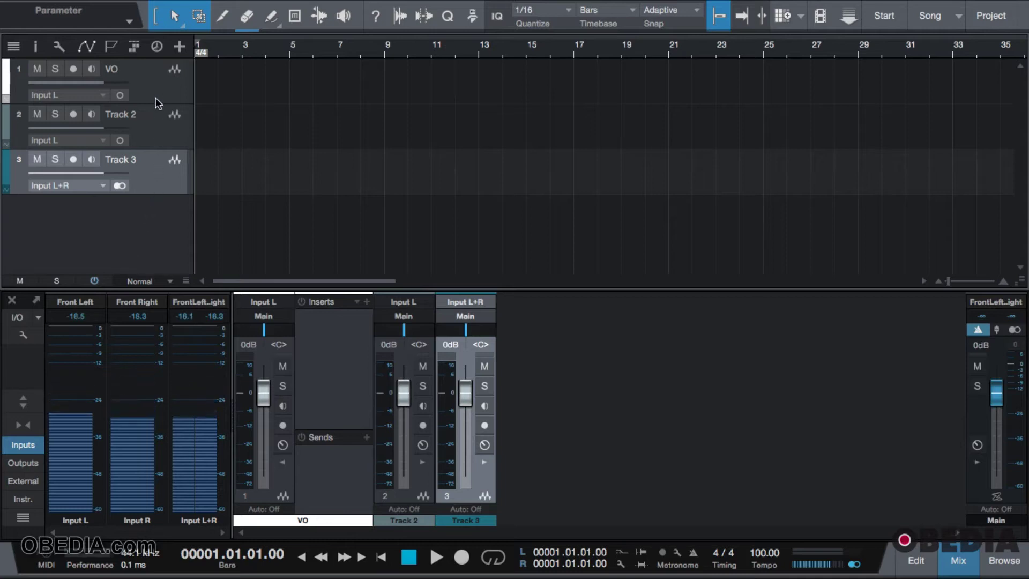
pyautogui.rightClick(138, 211)
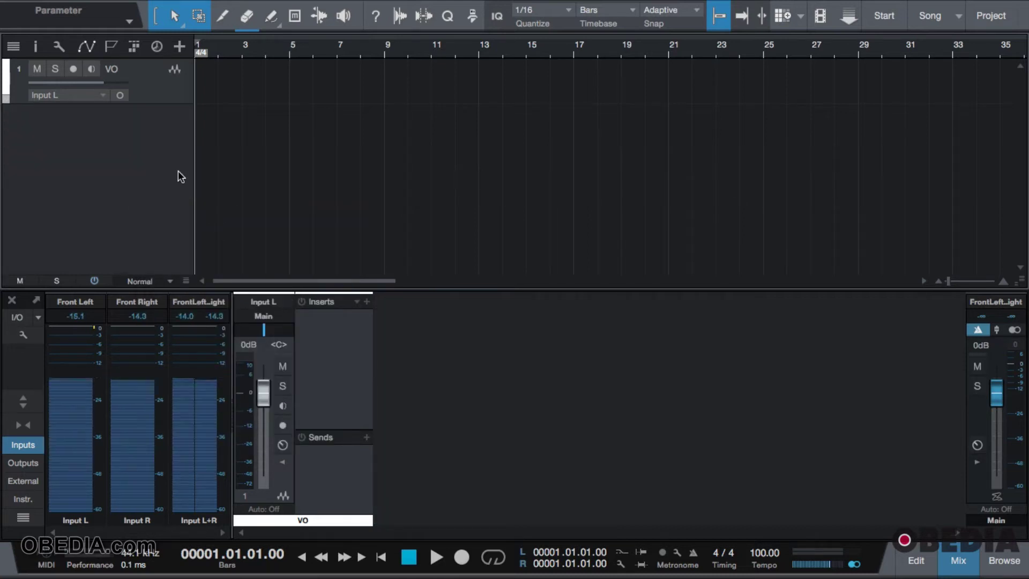
pyautogui.click(92, 96)
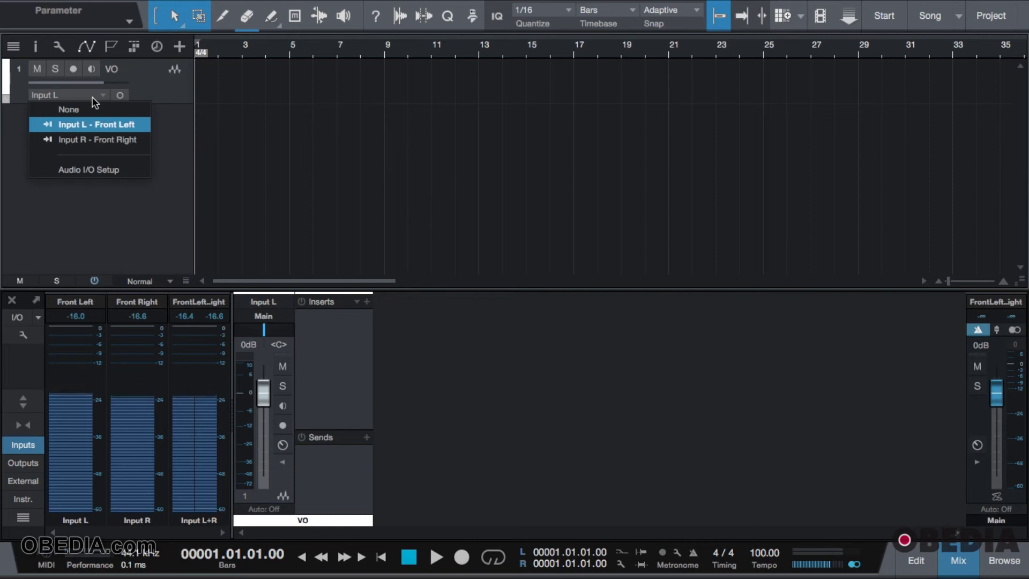
pyautogui.click(164, 155)
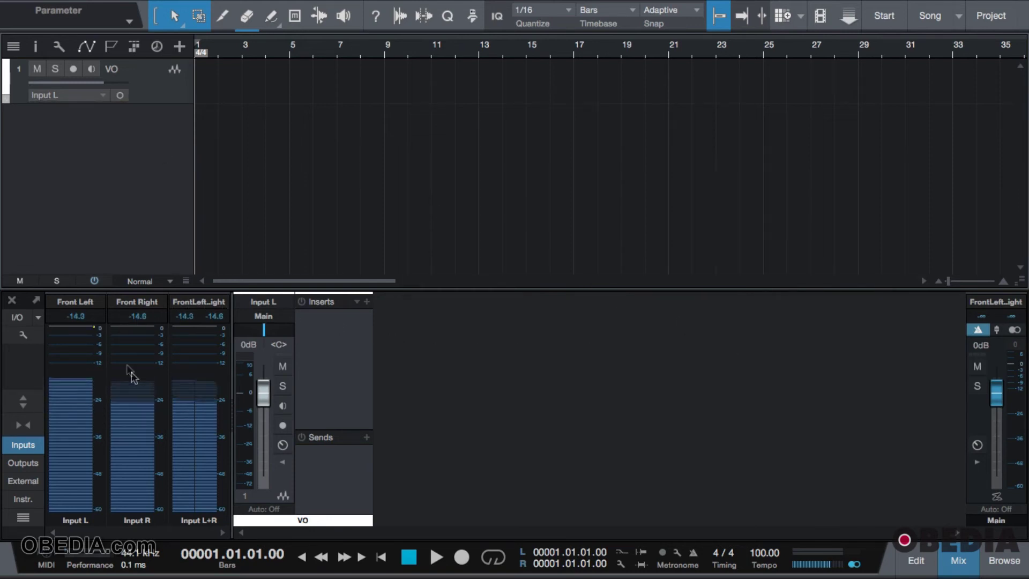
pyautogui.click(23, 444)
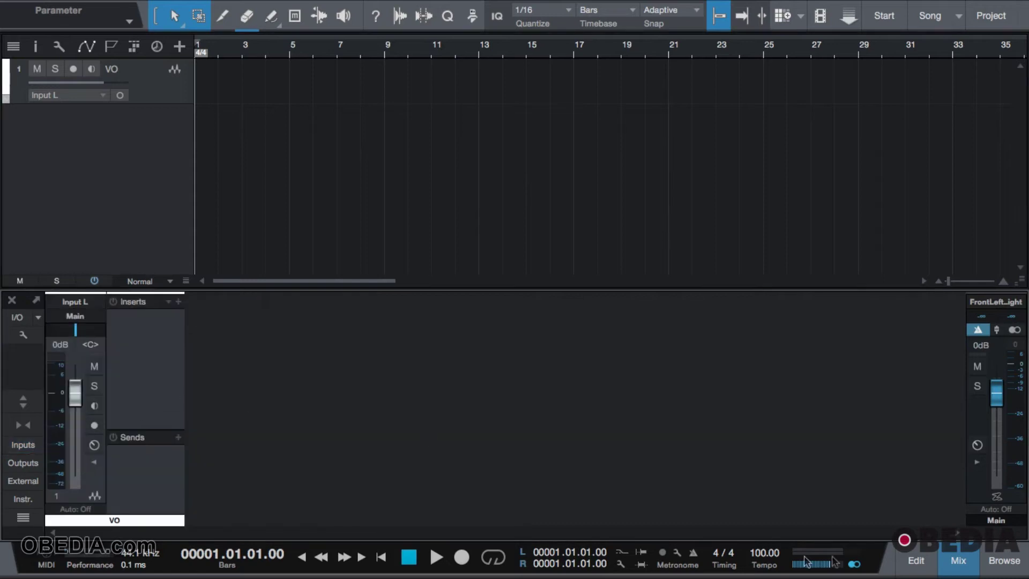
pyautogui.click(942, 551)
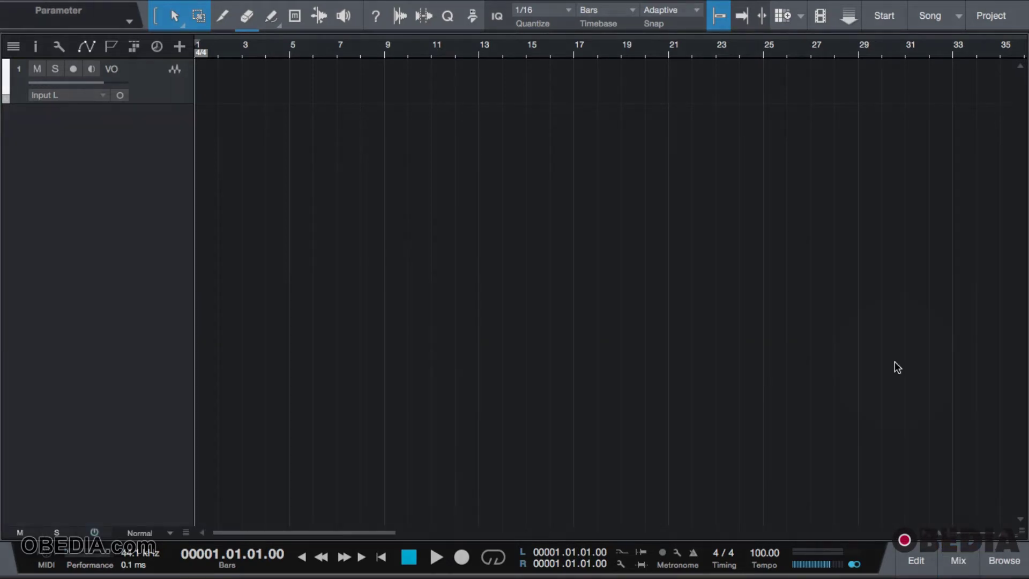
pyautogui.click(957, 545)
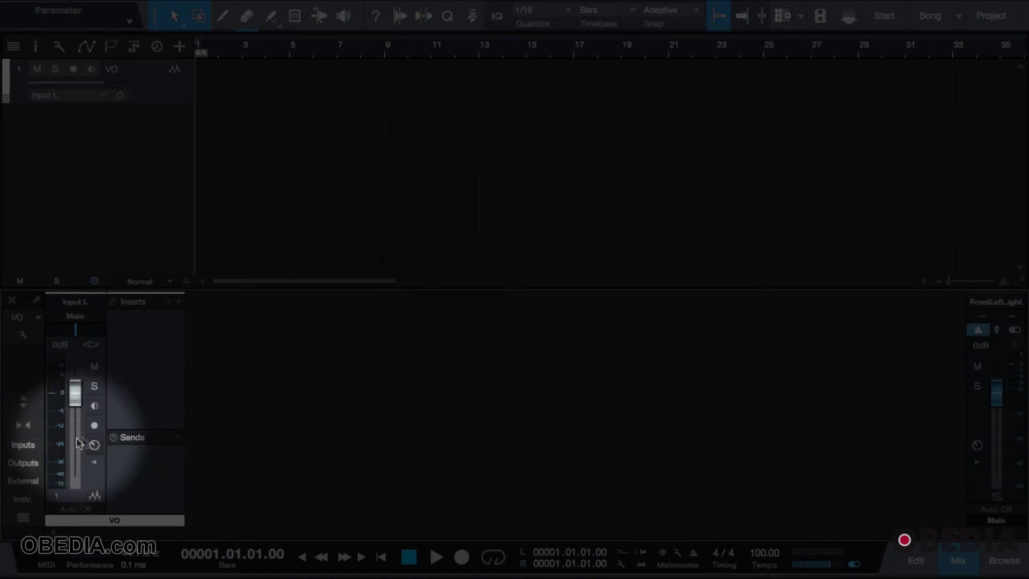
pyautogui.click(23, 444)
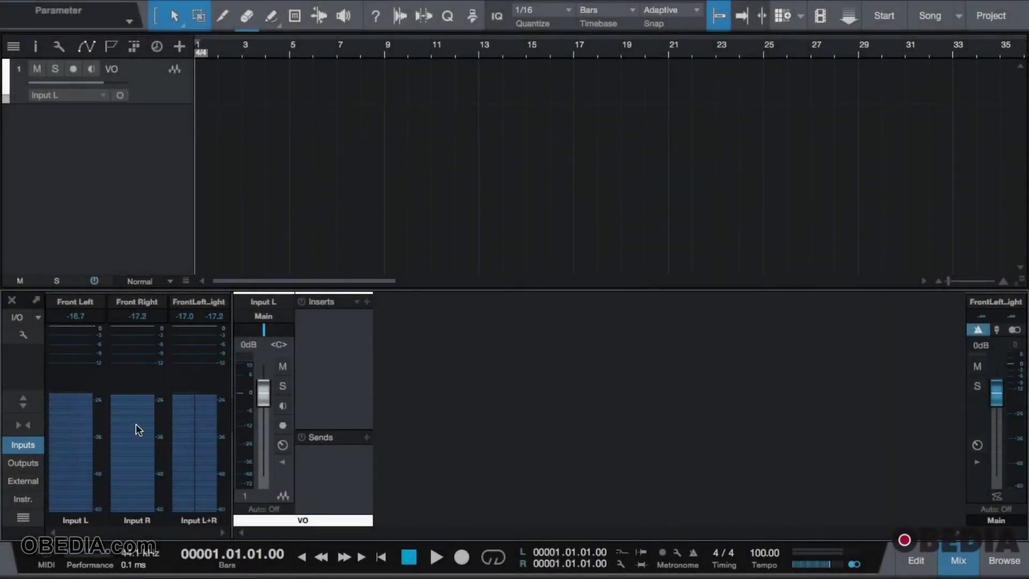
pyautogui.moveTo(136, 423)
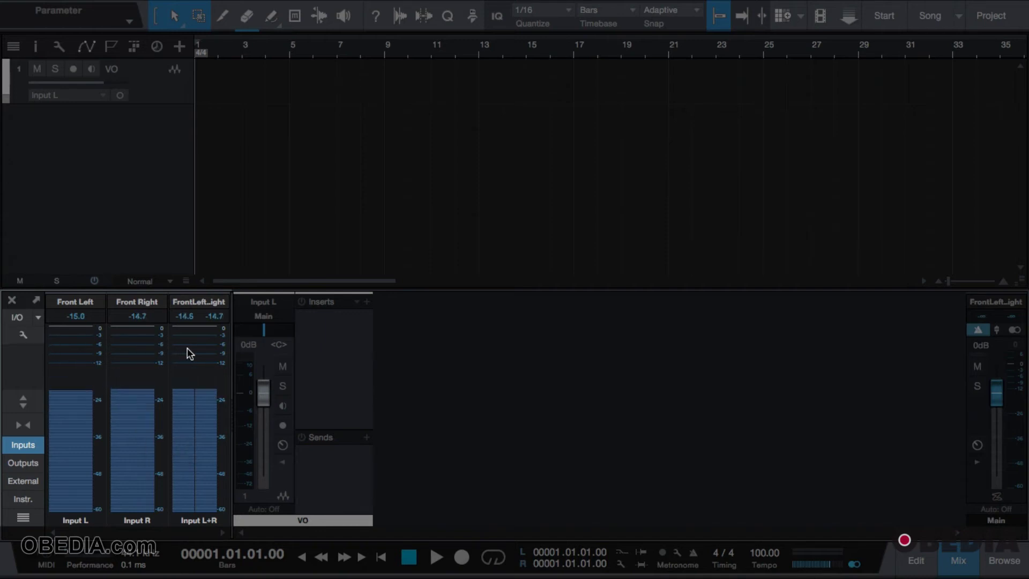
pyautogui.moveTo(188, 353)
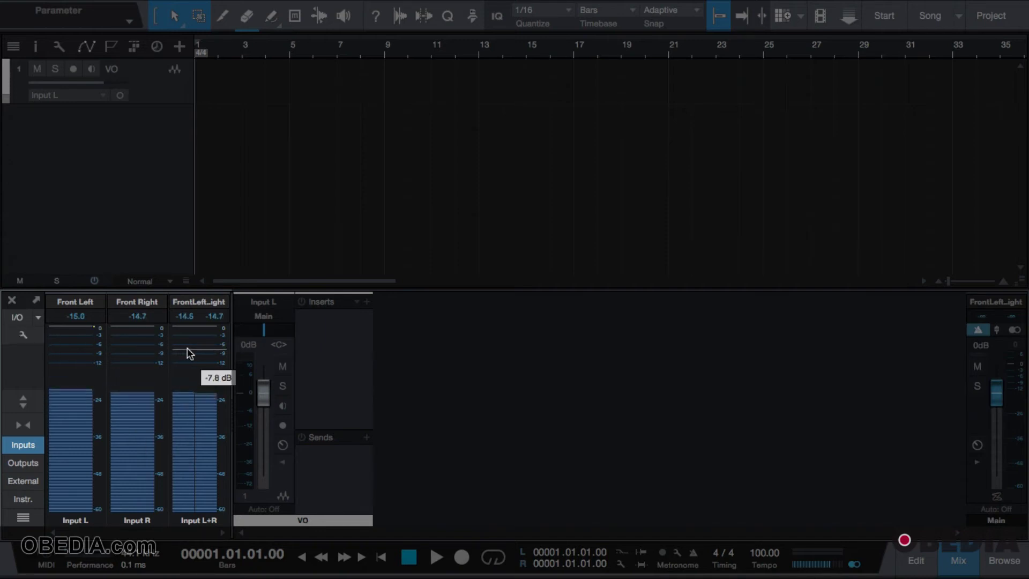
pyautogui.click(17, 317)
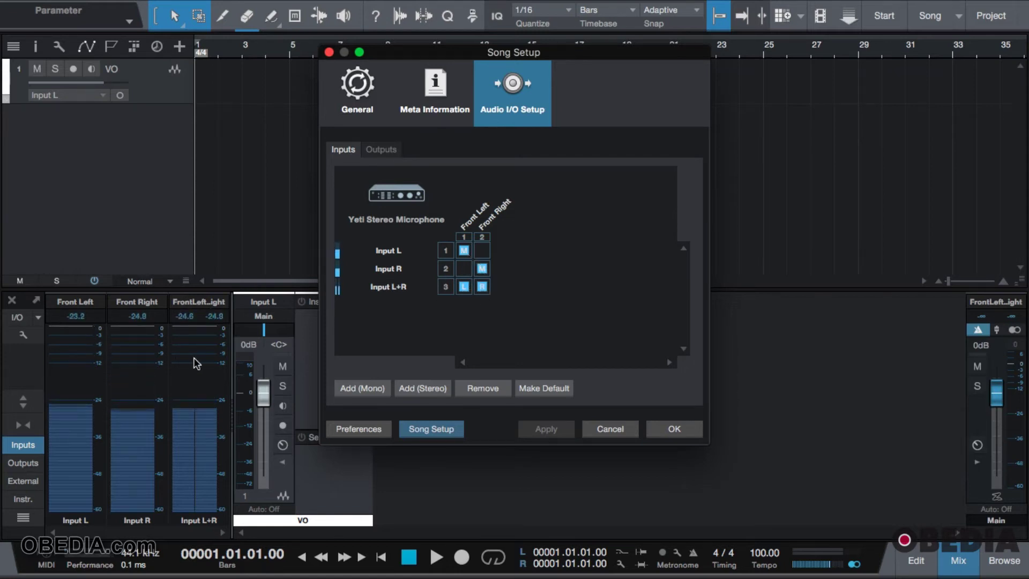
pyautogui.click(665, 432)
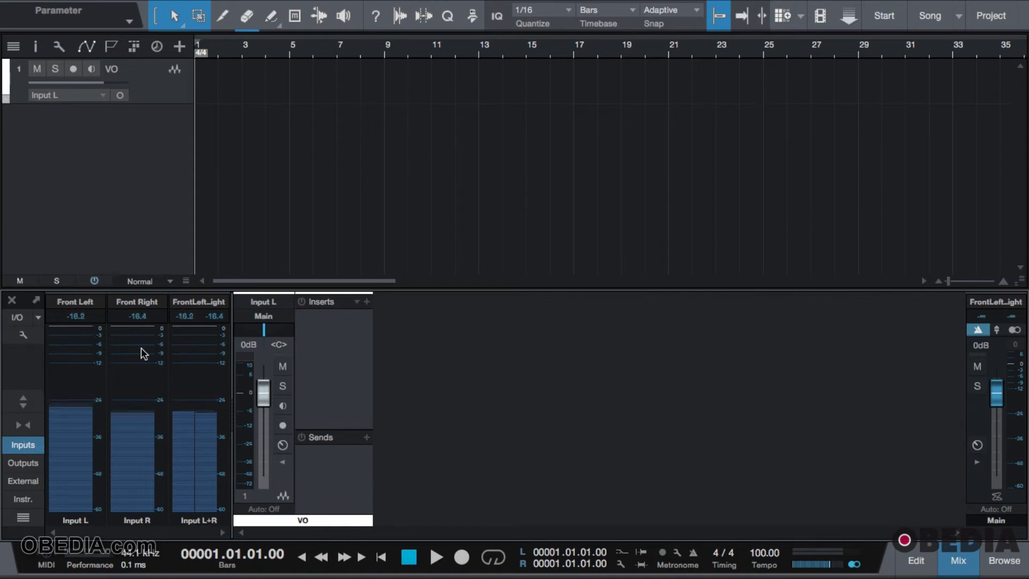
pyautogui.moveTo(141, 348)
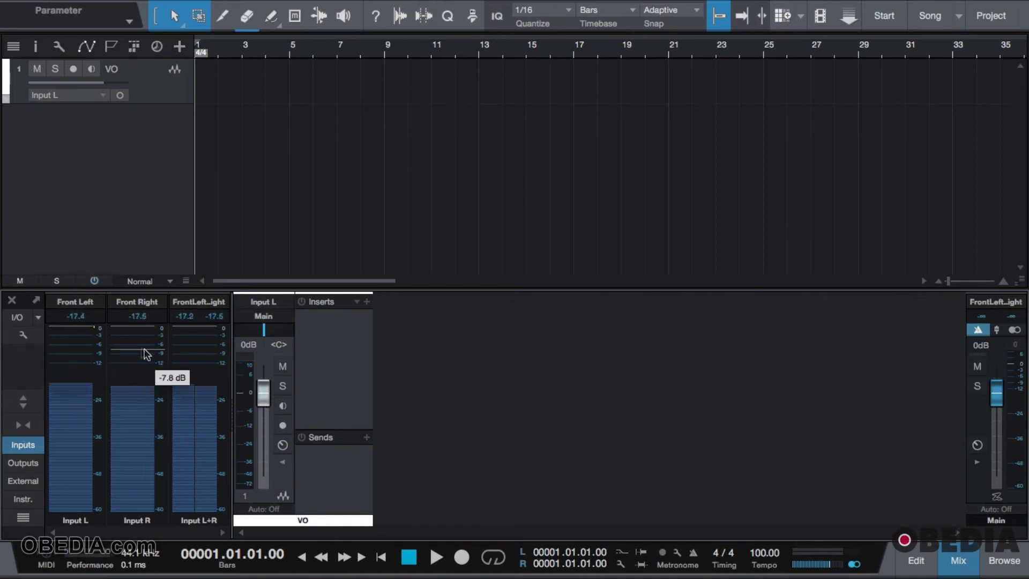
# Step: Record-arm the VO mixer channel, leaving its input channel on Front Left
pyautogui.moveTo(245, 375)
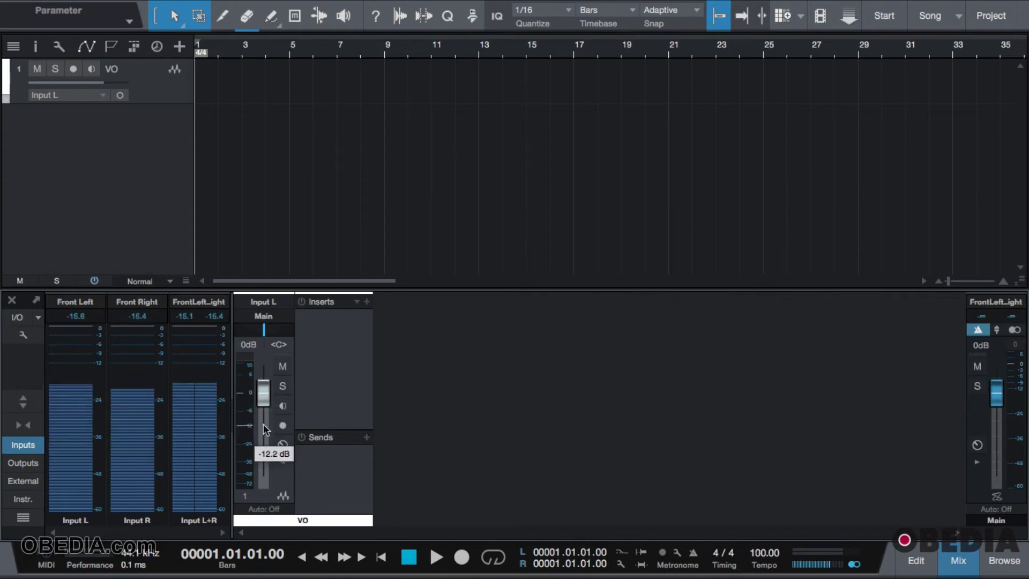
pyautogui.click(284, 421)
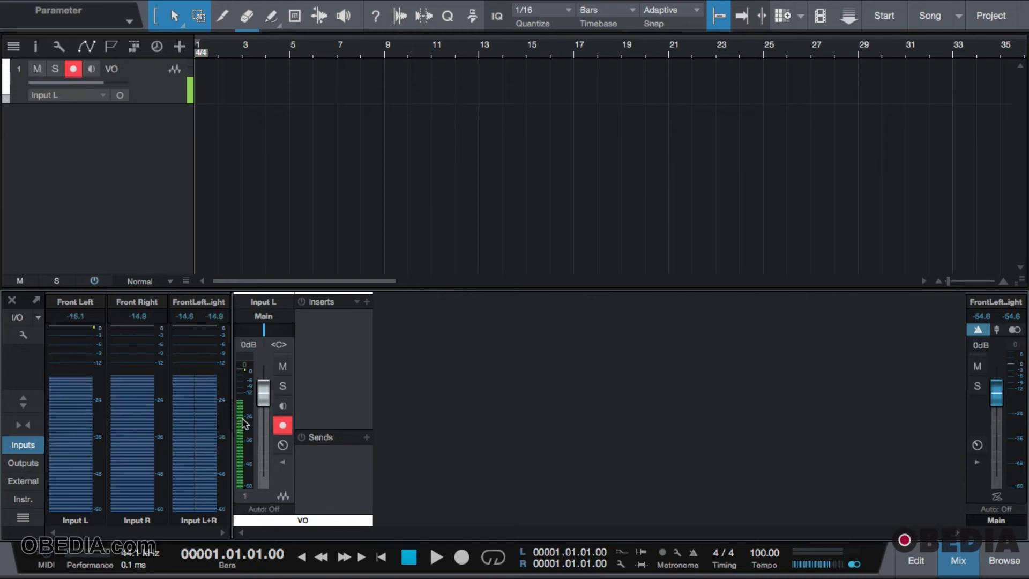
pyautogui.moveTo(242, 407)
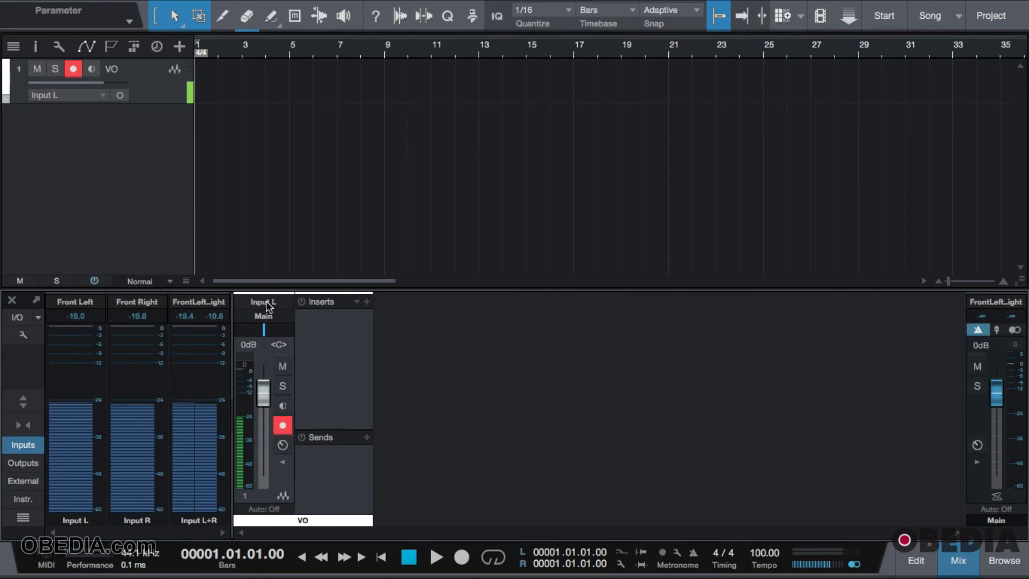
pyautogui.click(83, 302)
pyautogui.click(167, 341)
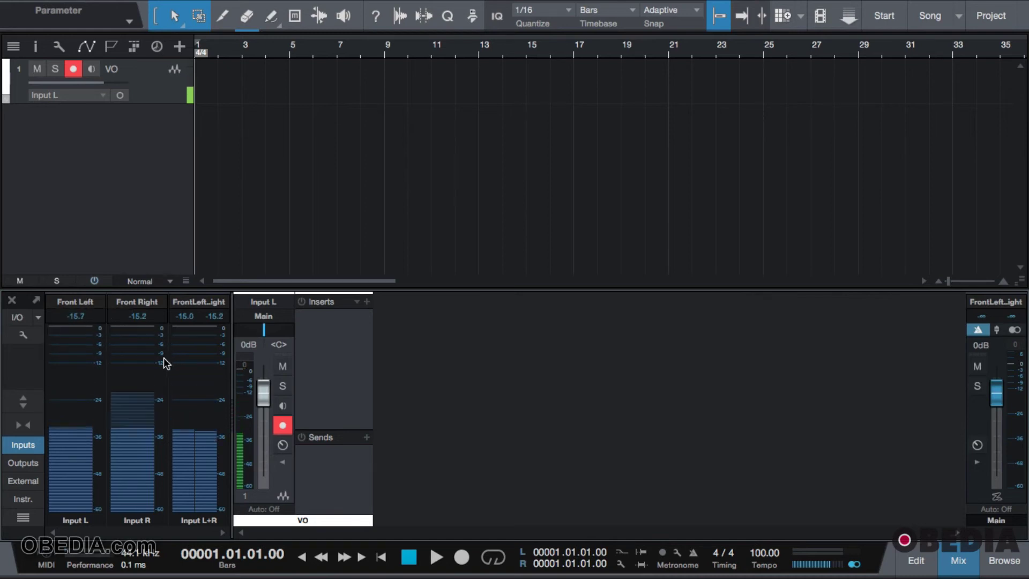
pyautogui.click(15, 320)
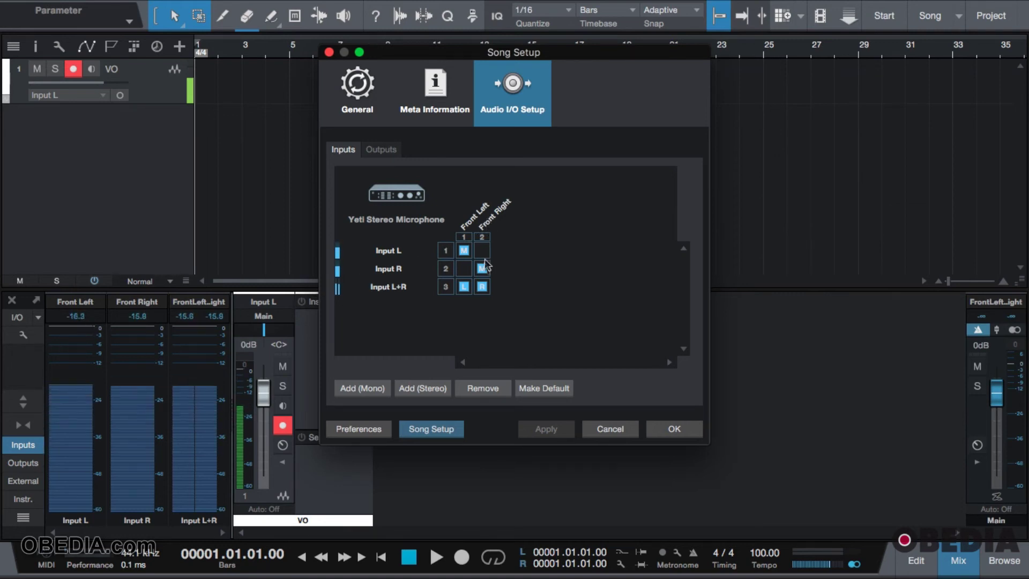
pyautogui.click(610, 430)
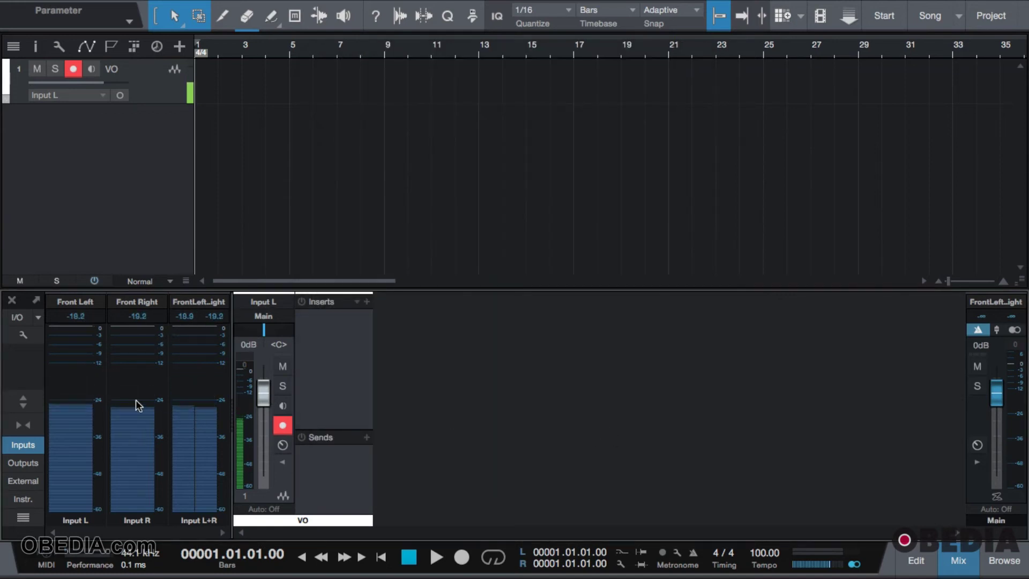
pyautogui.click(262, 301)
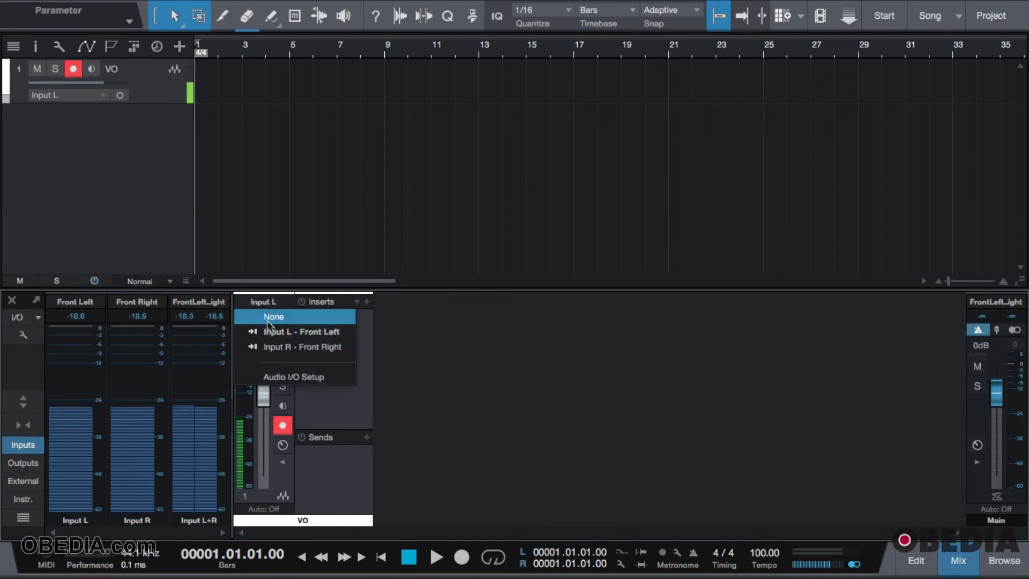
pyautogui.click(316, 349)
pyautogui.click(282, 406)
pyautogui.click(282, 405)
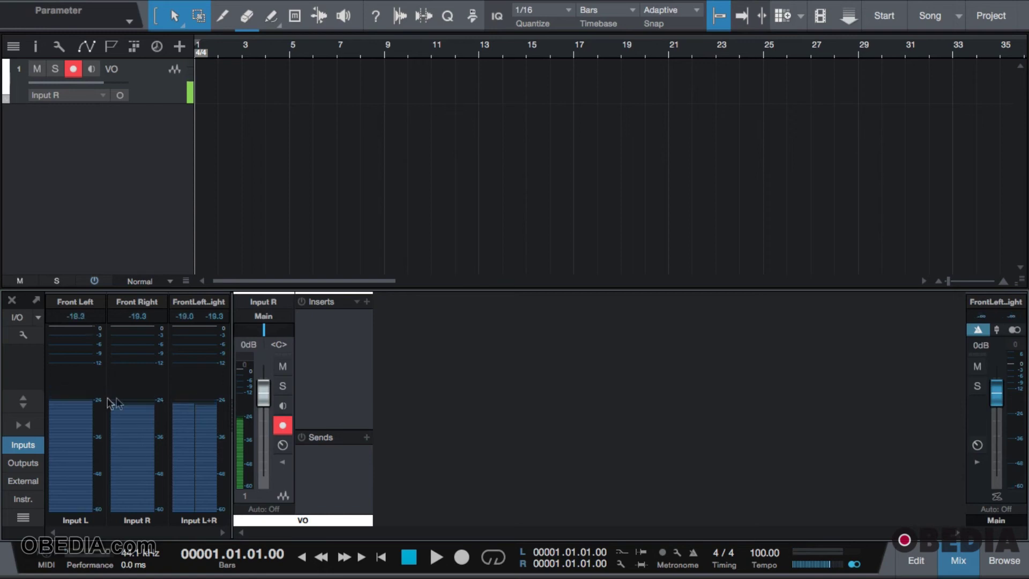
pyautogui.click(263, 302)
pyautogui.click(317, 338)
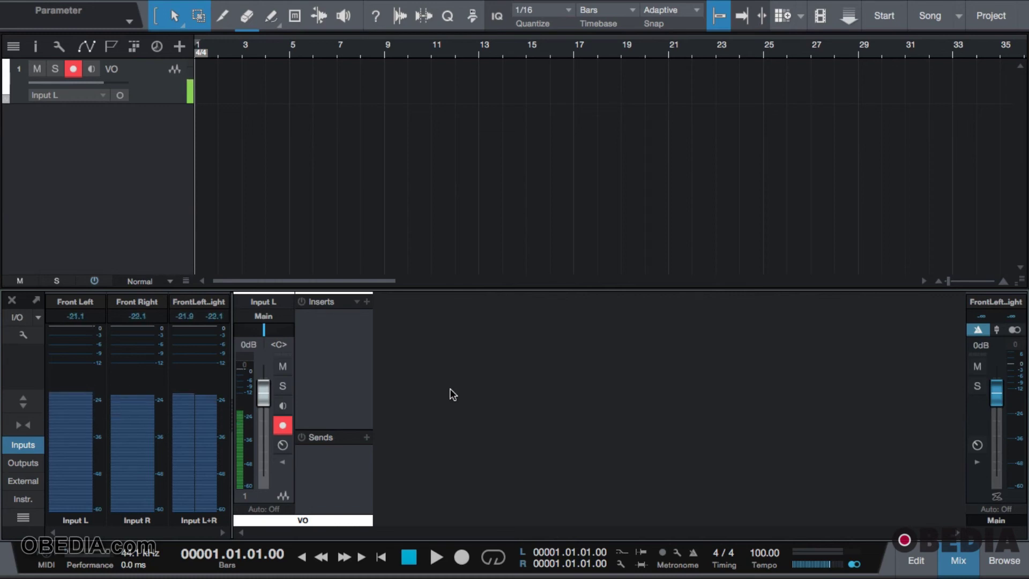
pyautogui.rightClick(123, 161)
# Step: Add a mono audio track, Track 2, and record-arm it
pyautogui.click(182, 191)
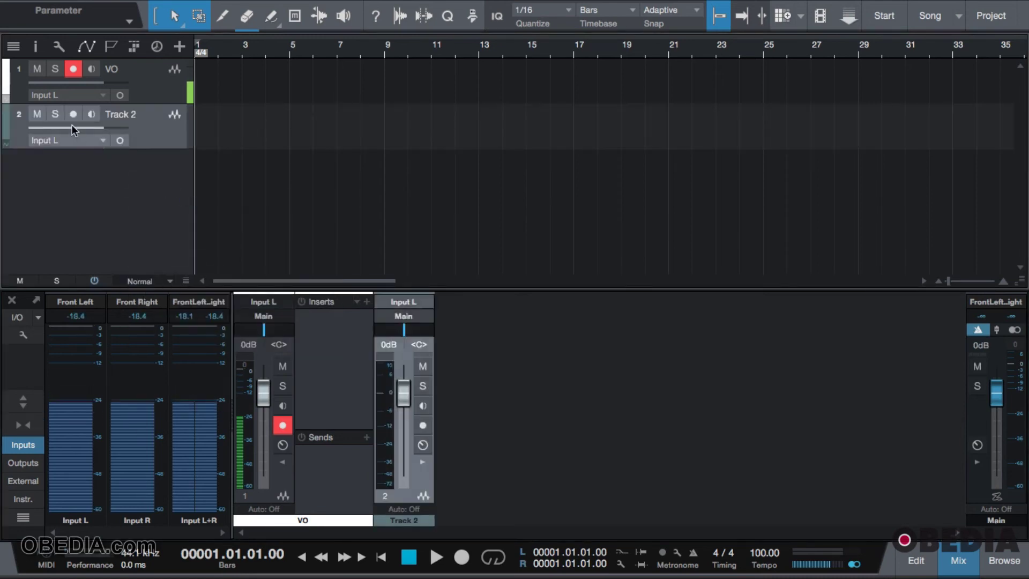
pyautogui.click(74, 113)
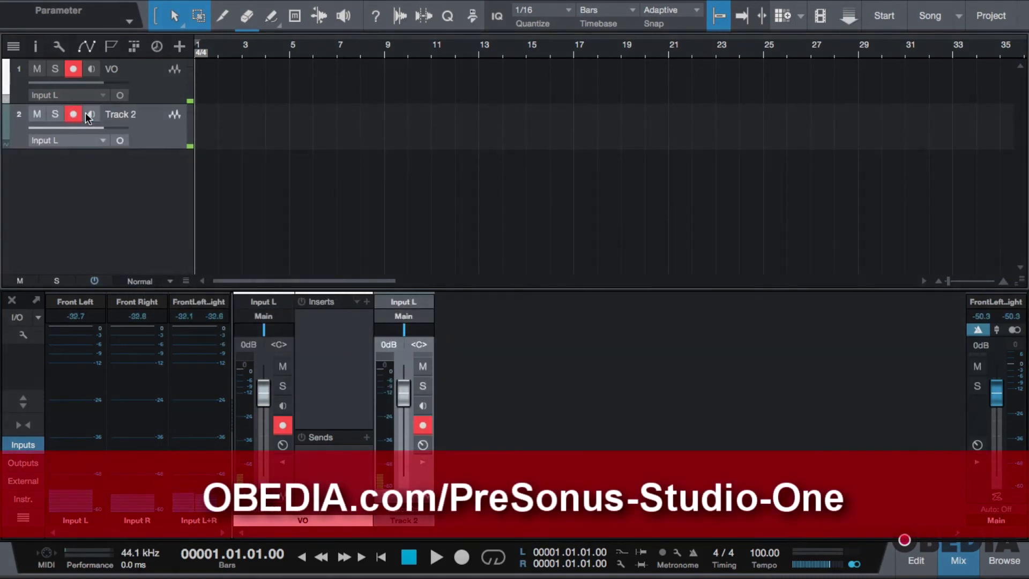